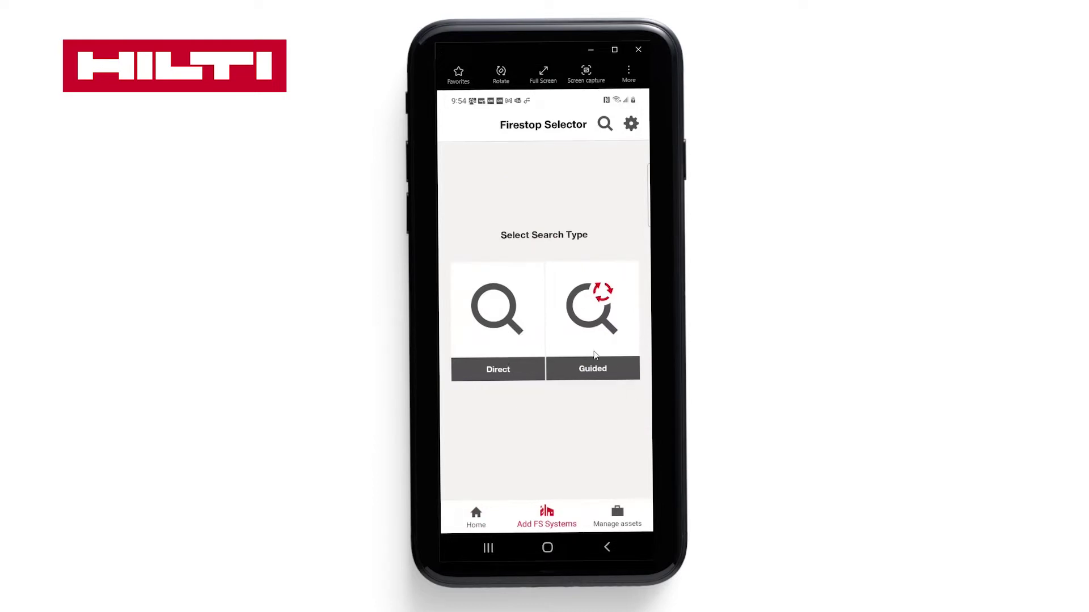
Step: Direct-search for 105, open W-L-1054 in grid view with its diagram, and open its UL document
left_click(496, 358)
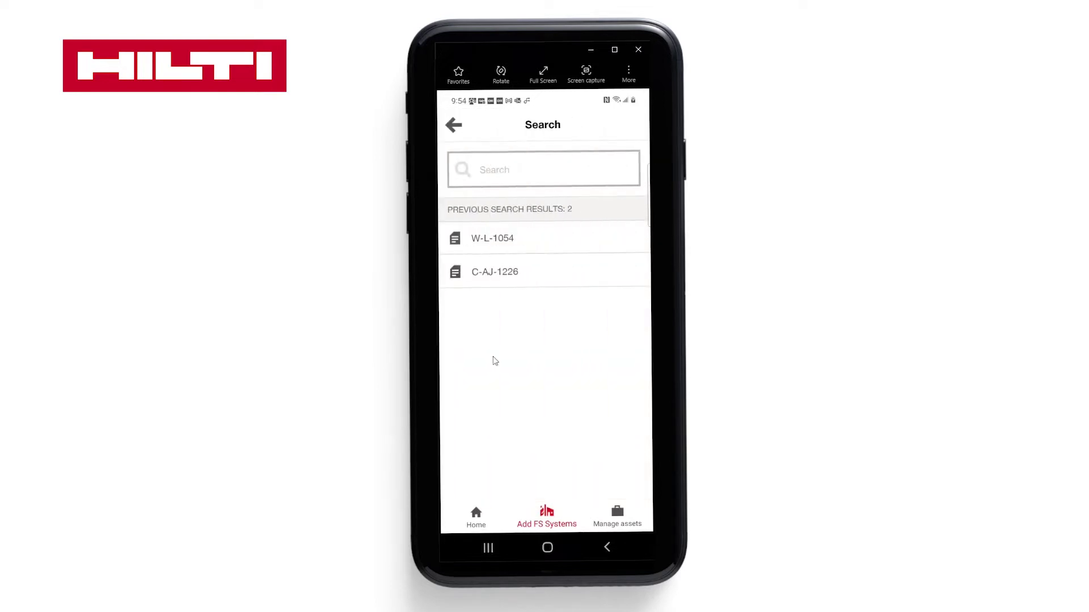
left_click(500, 181)
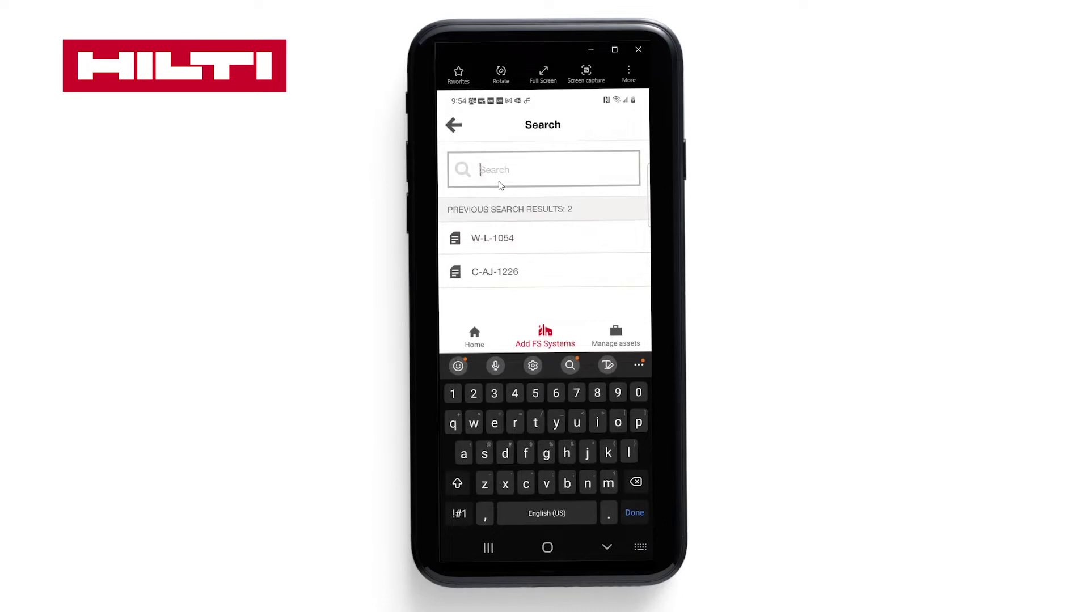
type("1054")
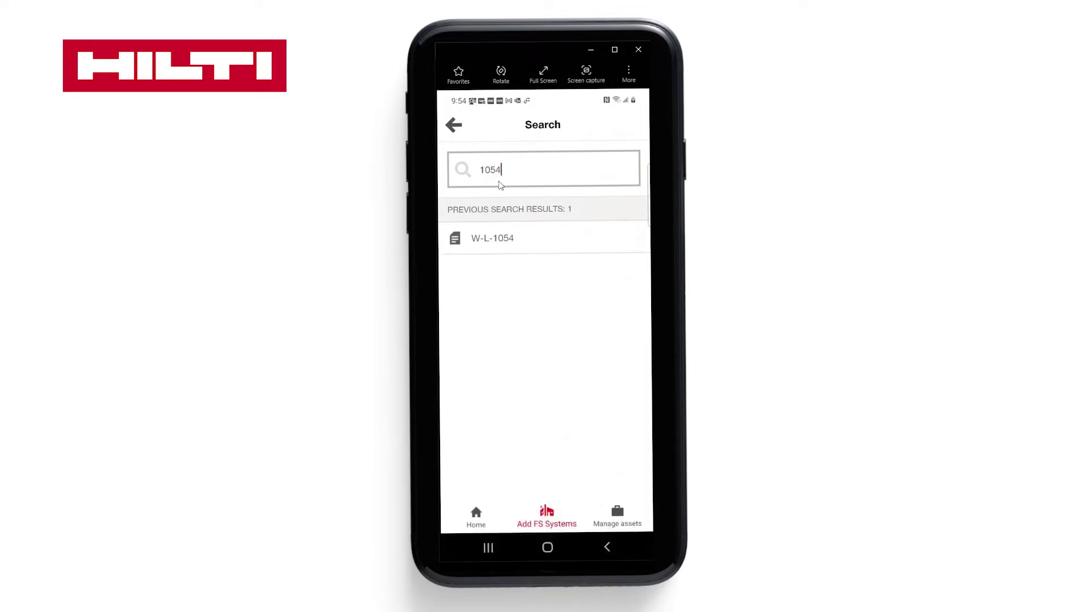
left_click(499, 242)
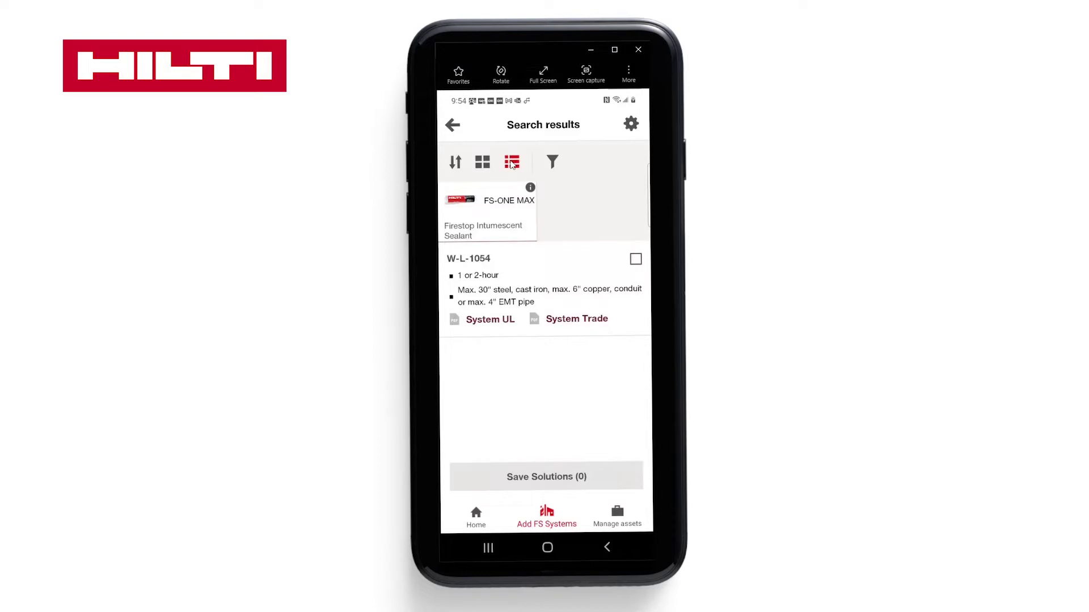
left_click(482, 163)
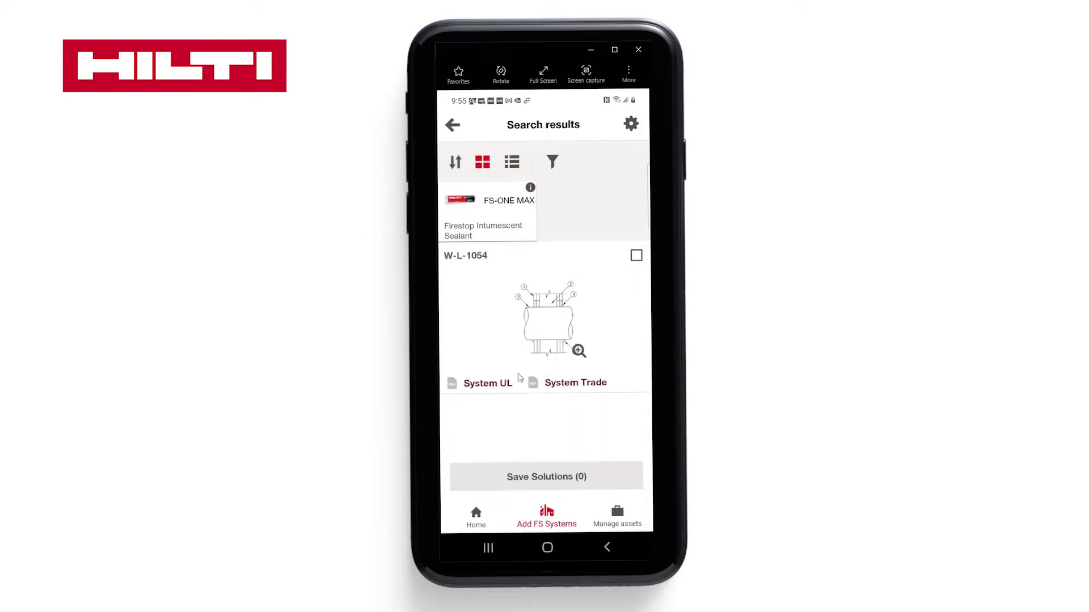
left_click(486, 386)
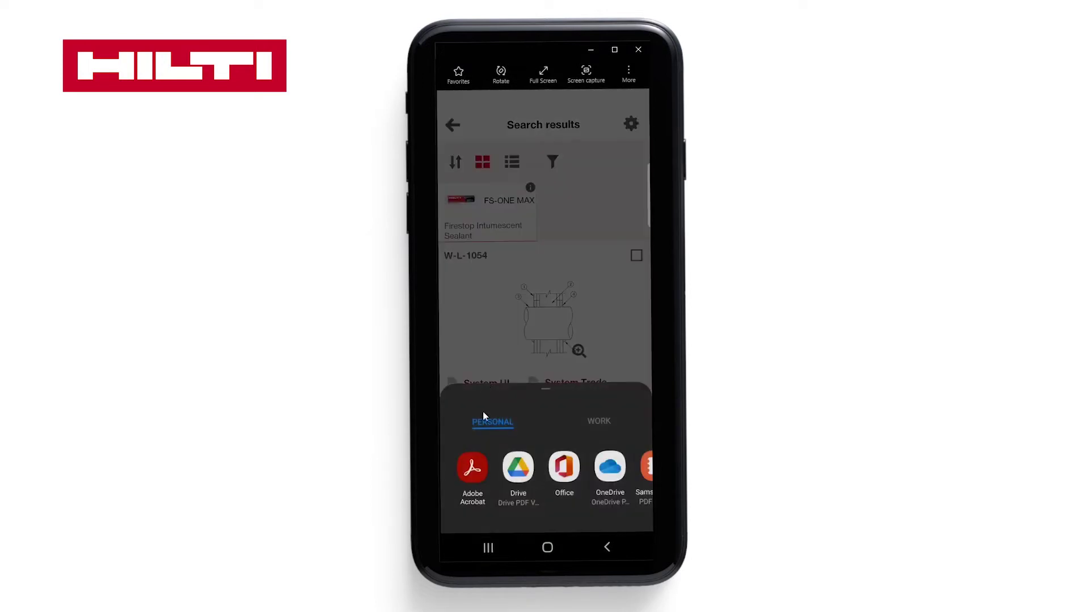
Step: View the W-L-1054 UL PDF in Adobe Acrobat, zooming into the diagram and back, then close it
left_click(470, 466)
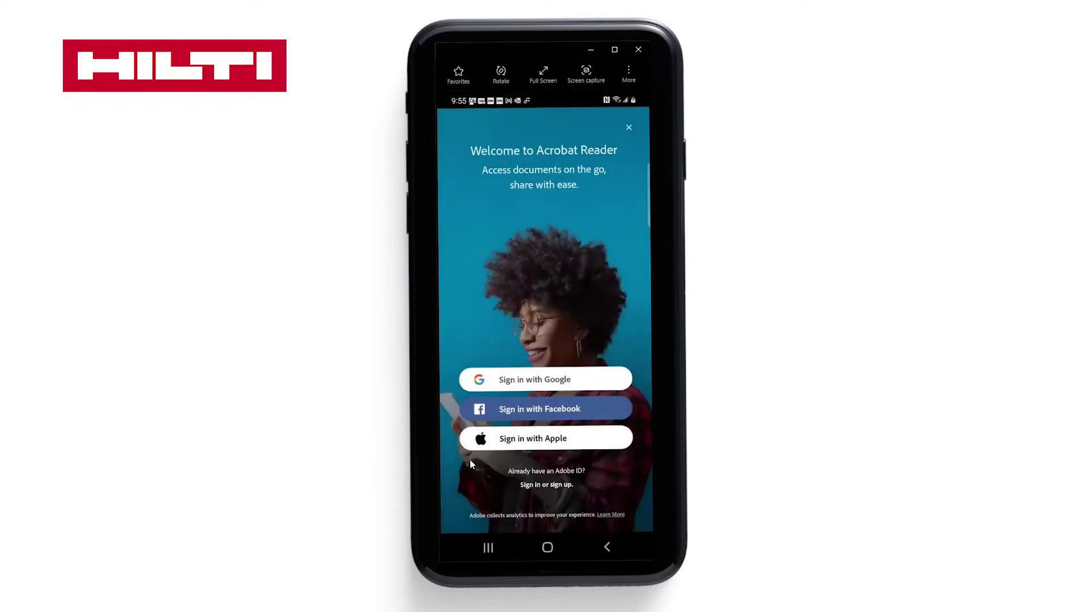
left_click(629, 127)
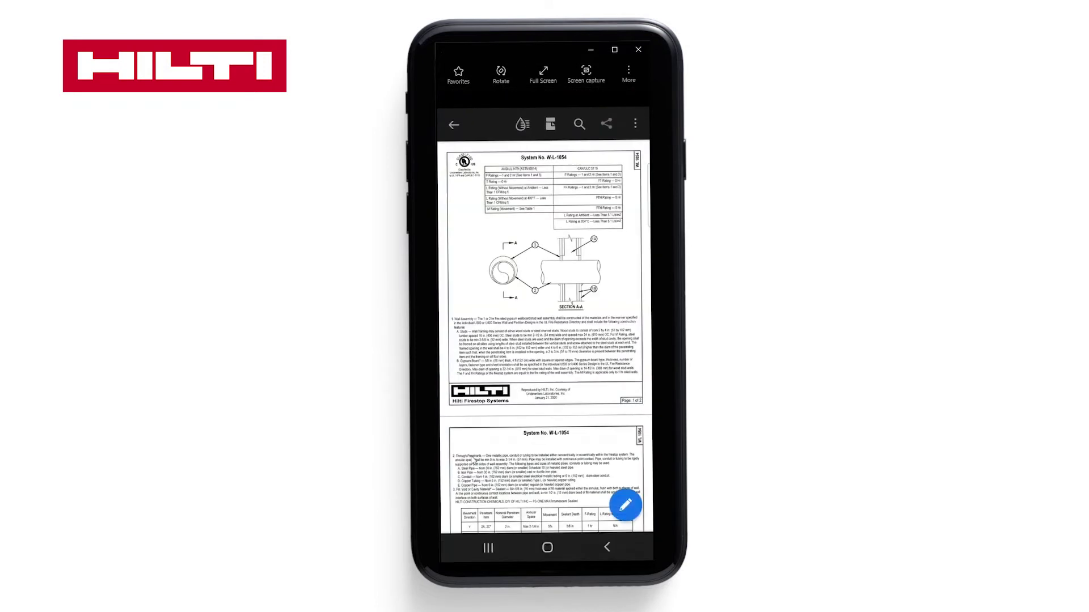
double_click(471, 459)
double_click(470, 457)
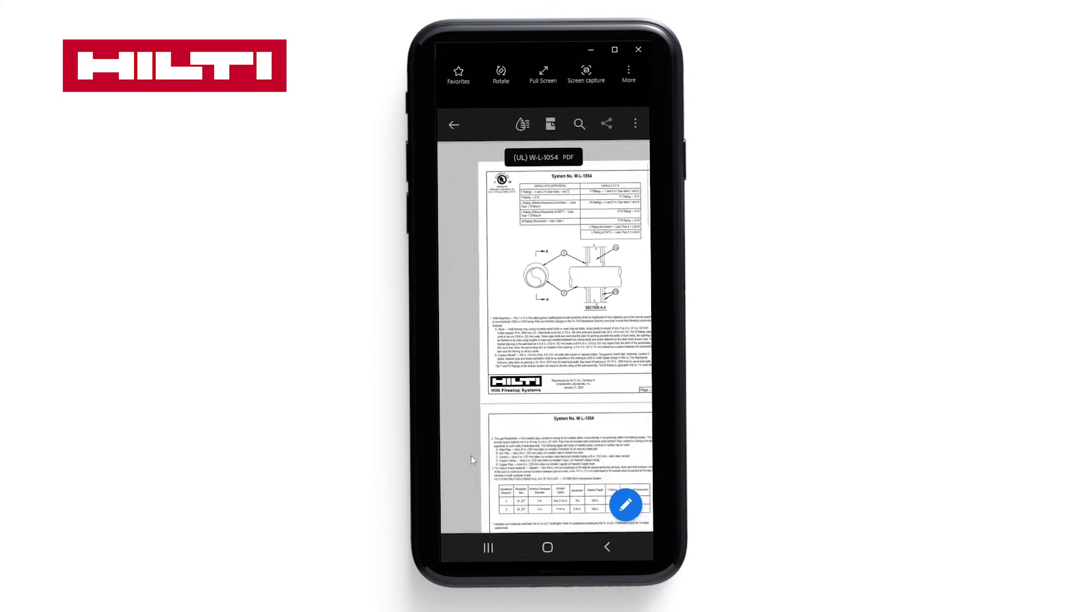
double_click(471, 460)
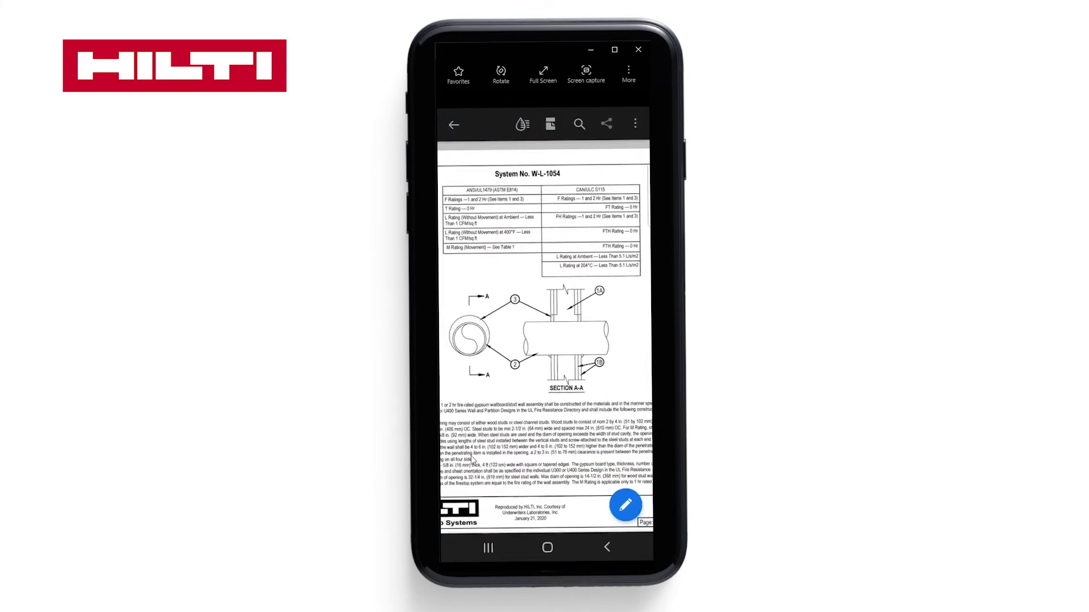
double_click(471, 459)
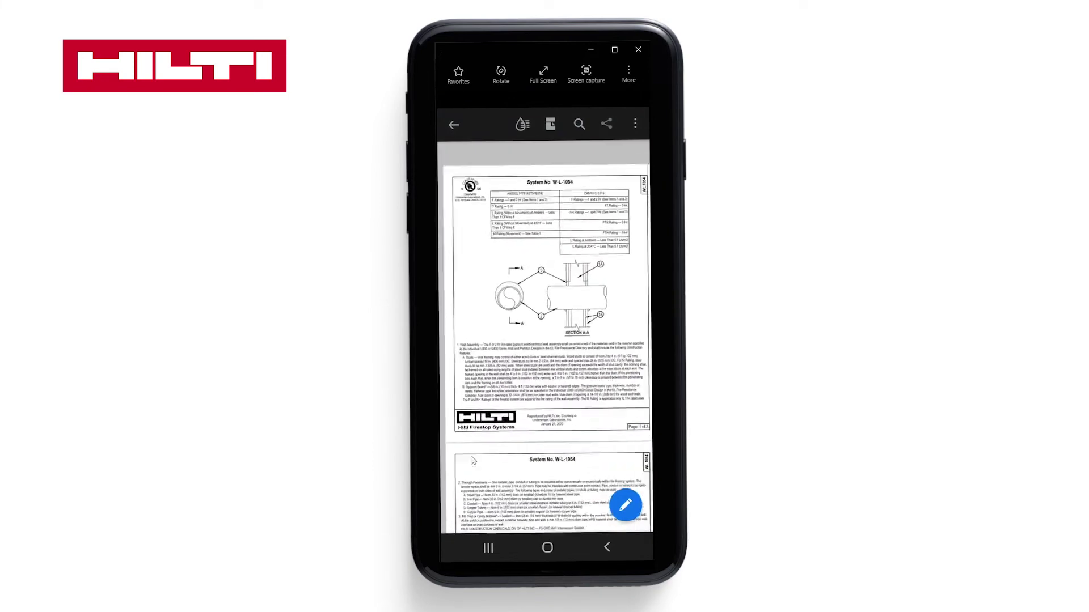
left_click(608, 548)
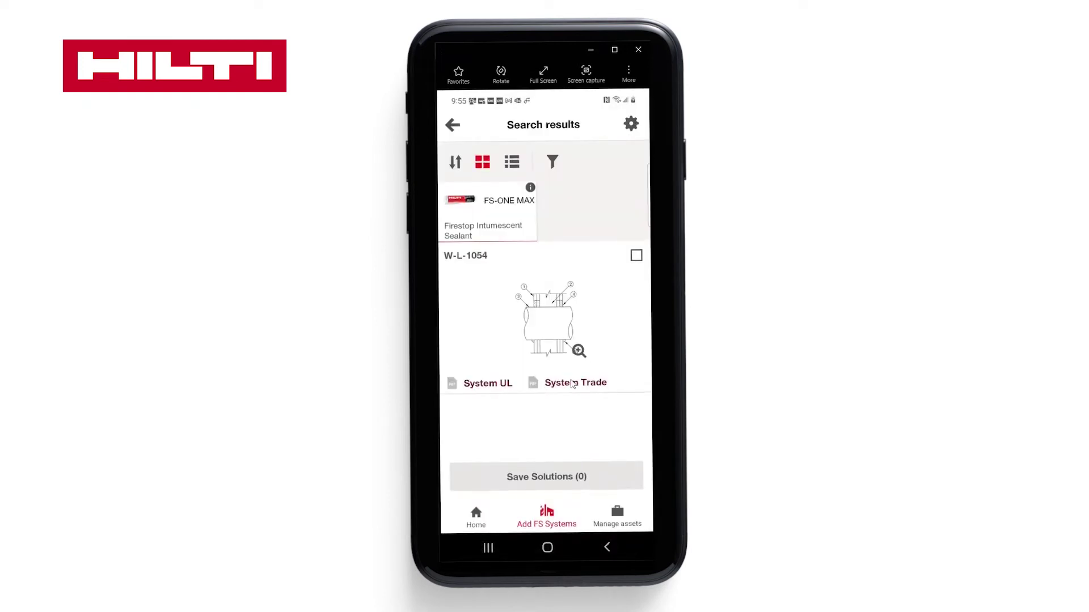
Step: Replace the search term with 'FS', pick FS-ONE MAX, and browse its systems like W-L-5028 and C-AJ-1226
left_click(609, 547)
left_click(512, 170)
key("BackSpace")
key("BackSpace")
key("BackSpace")
key("BackSpace")
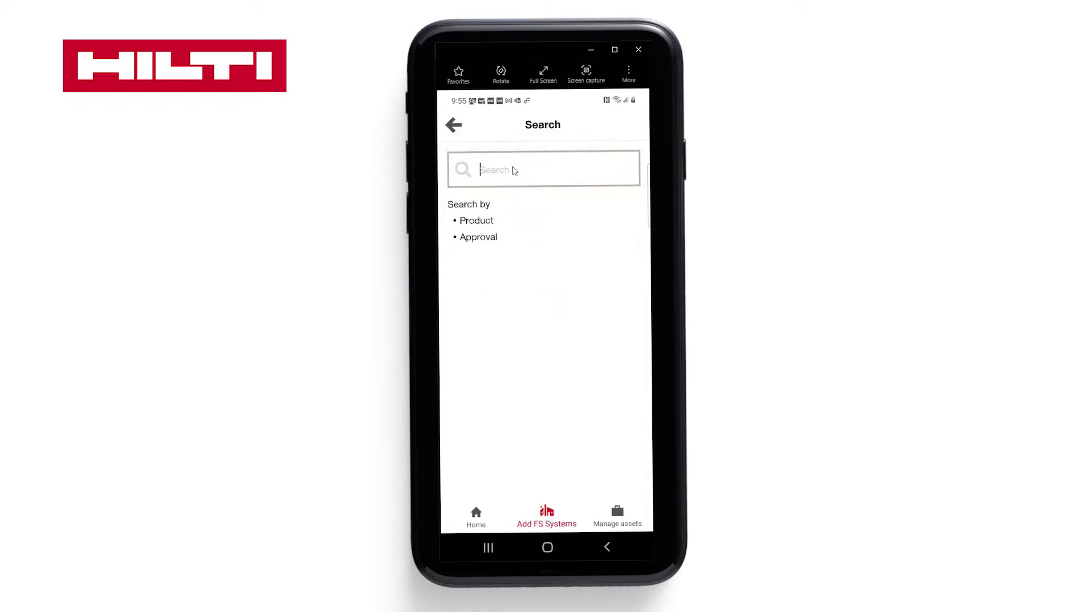
type("FSO")
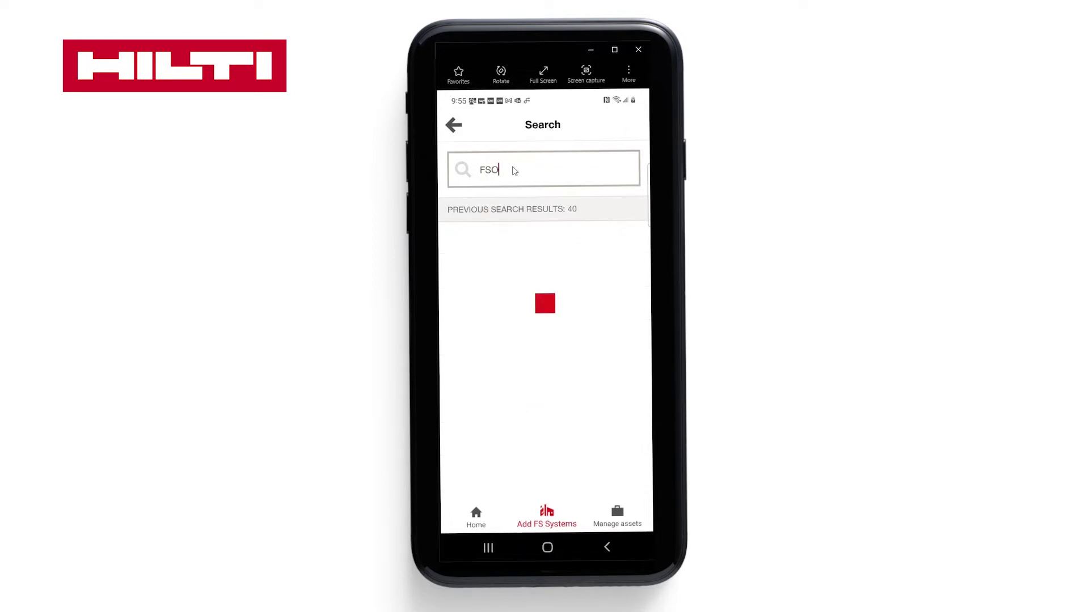
left_click(509, 243)
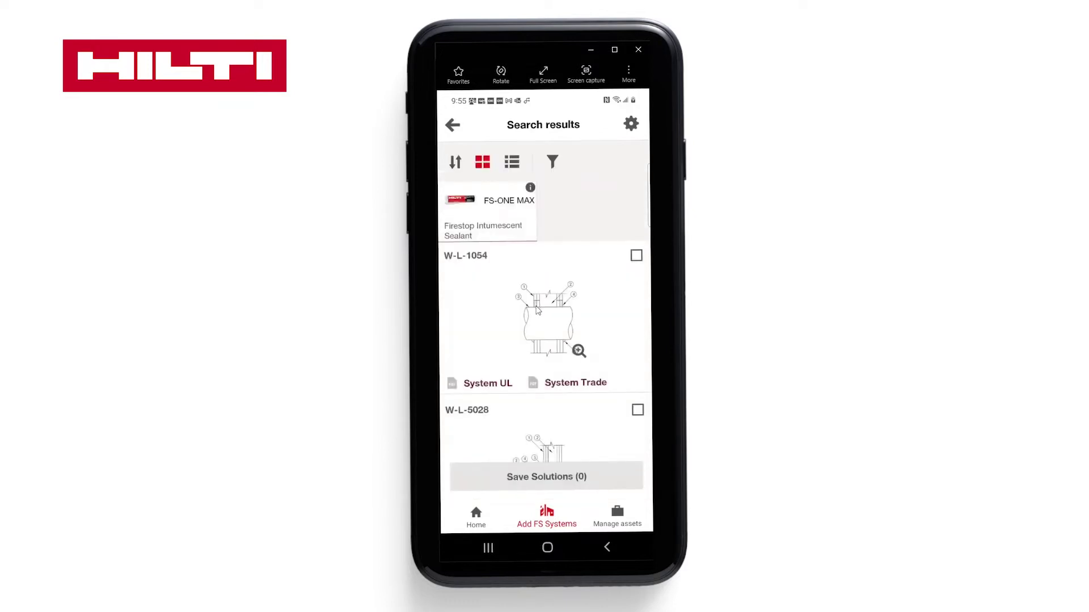
scroll(538, 309, "down", 5)
scroll(538, 311, "down", 3)
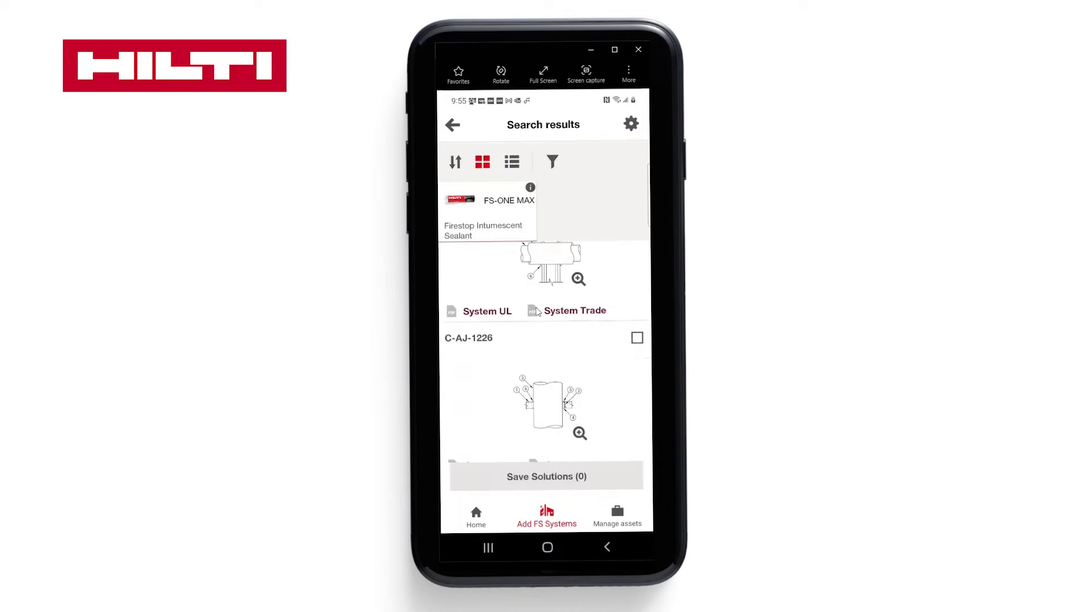
scroll(536, 311, "down", 2)
scroll(536, 312, "down", 3)
scroll(537, 311, "up", 3)
scroll(538, 311, "up", 10)
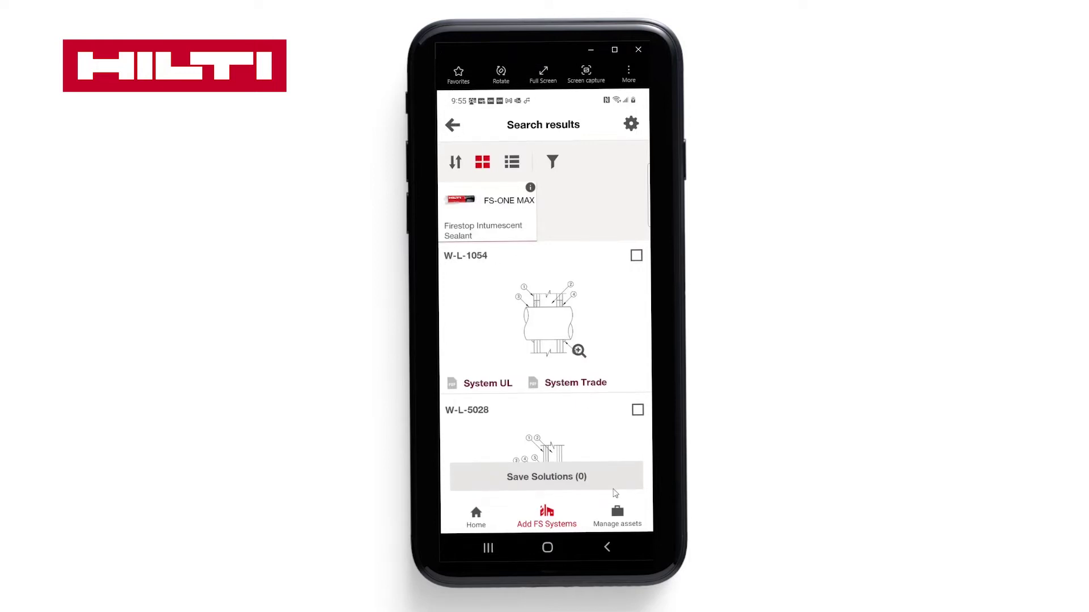
Step: Search for 'W-L', browse its 272 results, then back out to the Direct or Guided choice
left_click(607, 550)
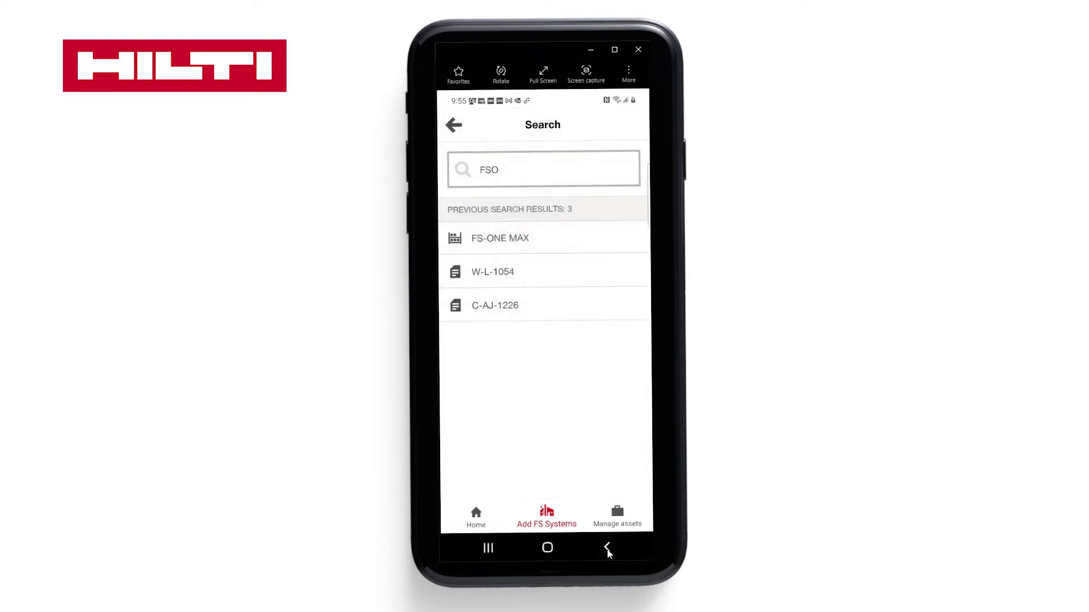
left_click(499, 171)
key("BackSpace")
key("BackSpace")
key("BackSpace")
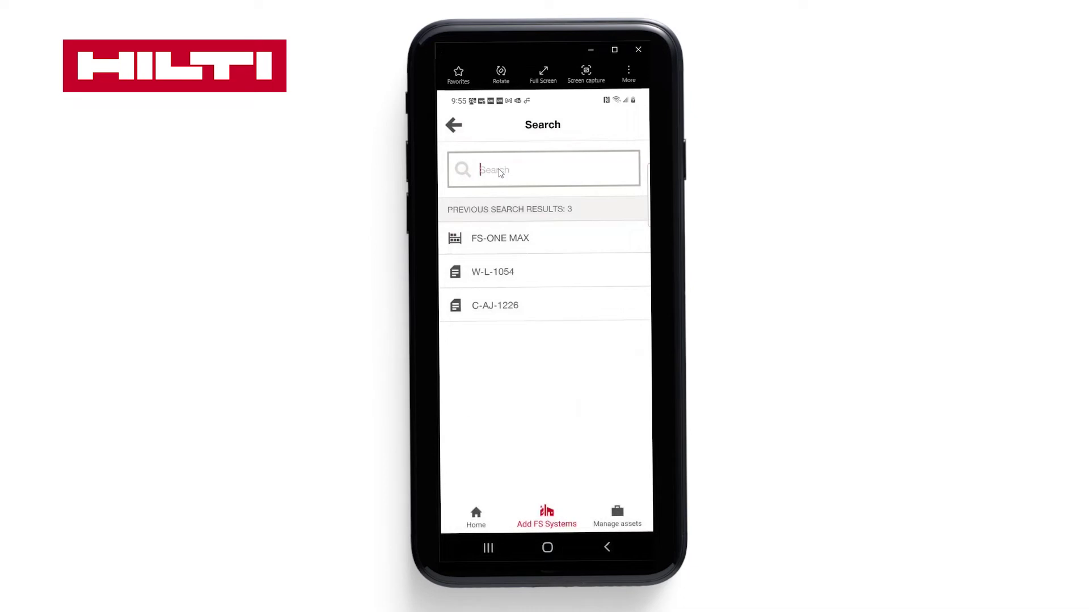
type("W-")
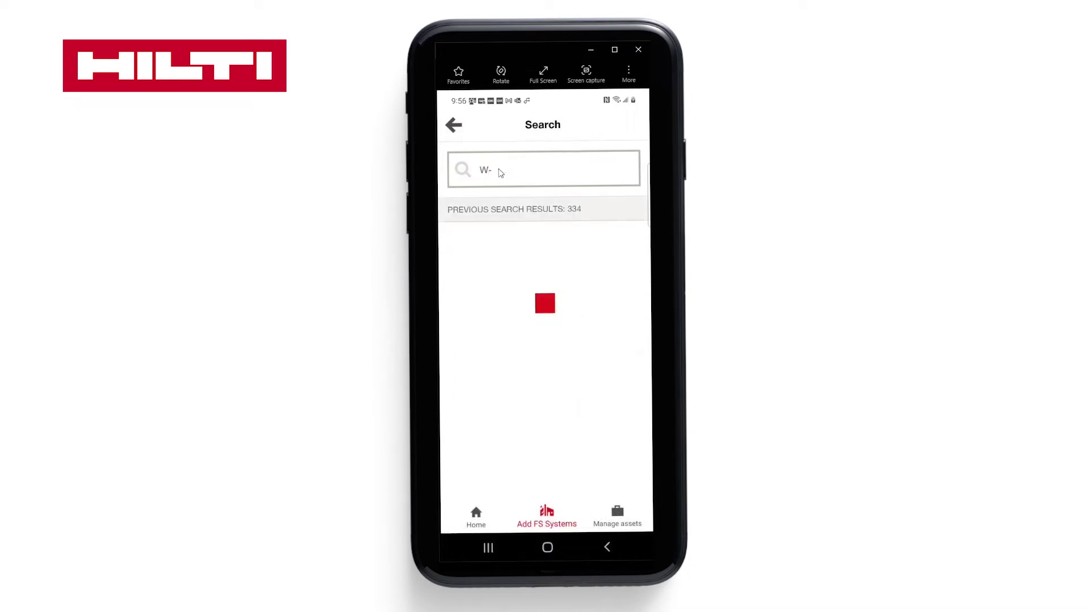
type("L")
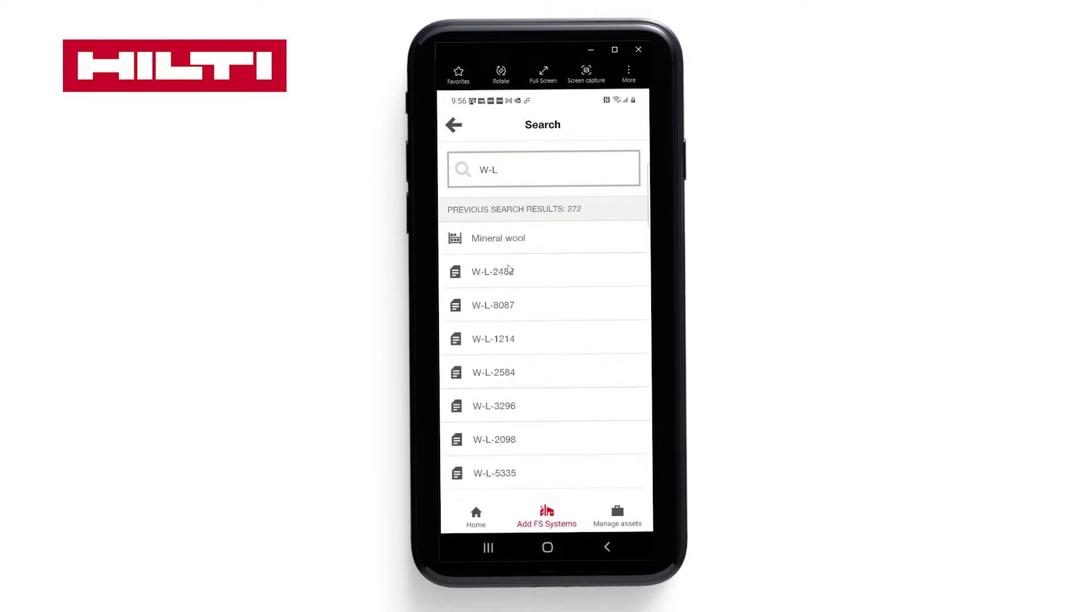
scroll(514, 295, "down", 10)
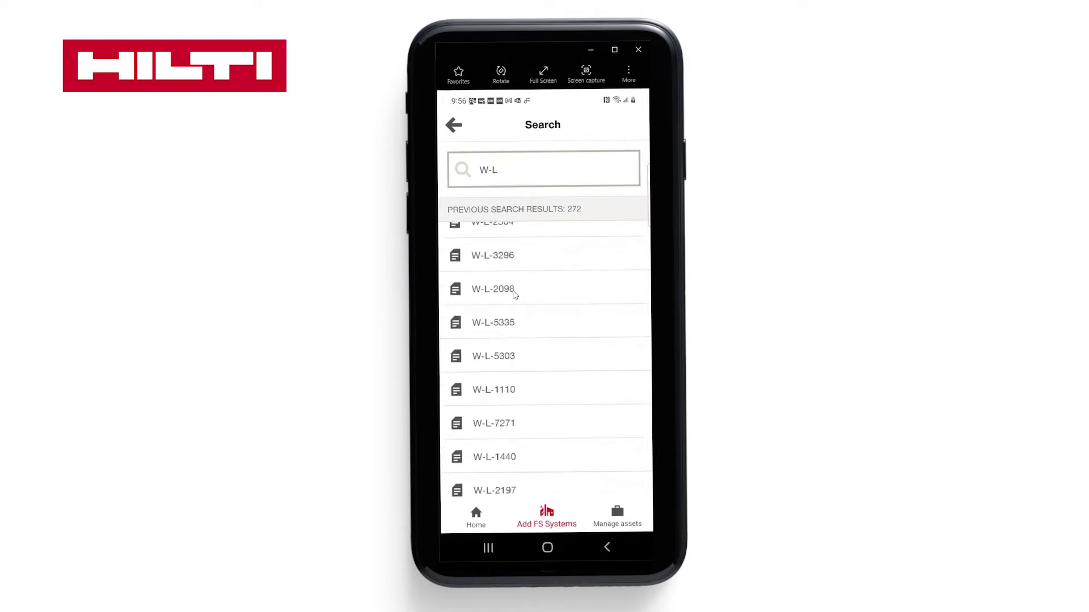
scroll(514, 294, "down", 7)
scroll(514, 294, "up", 14)
scroll(514, 294, "up", 3)
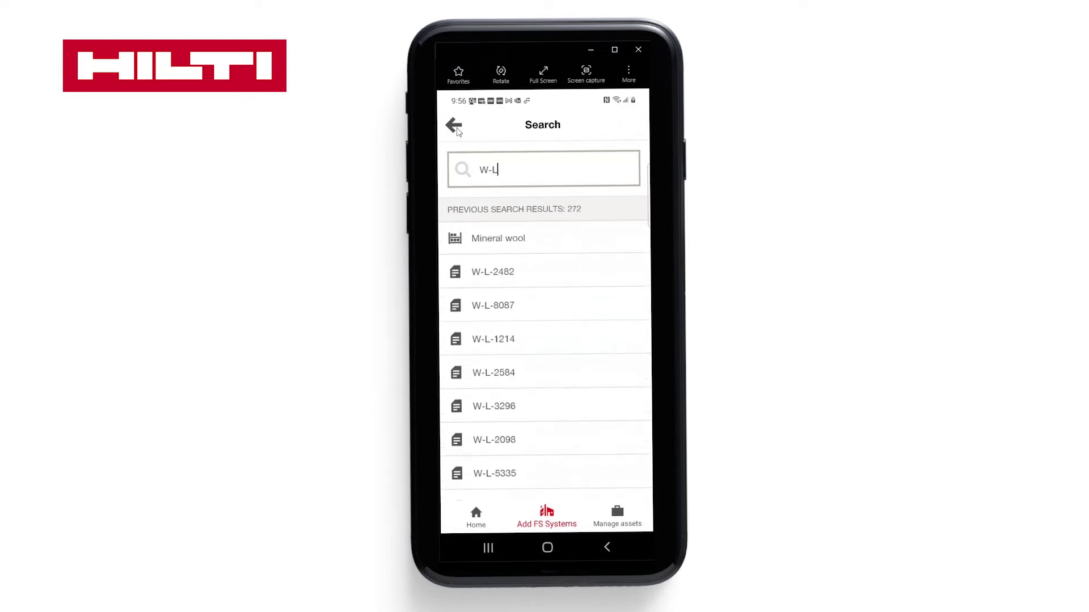
left_click(608, 548)
left_click(608, 547)
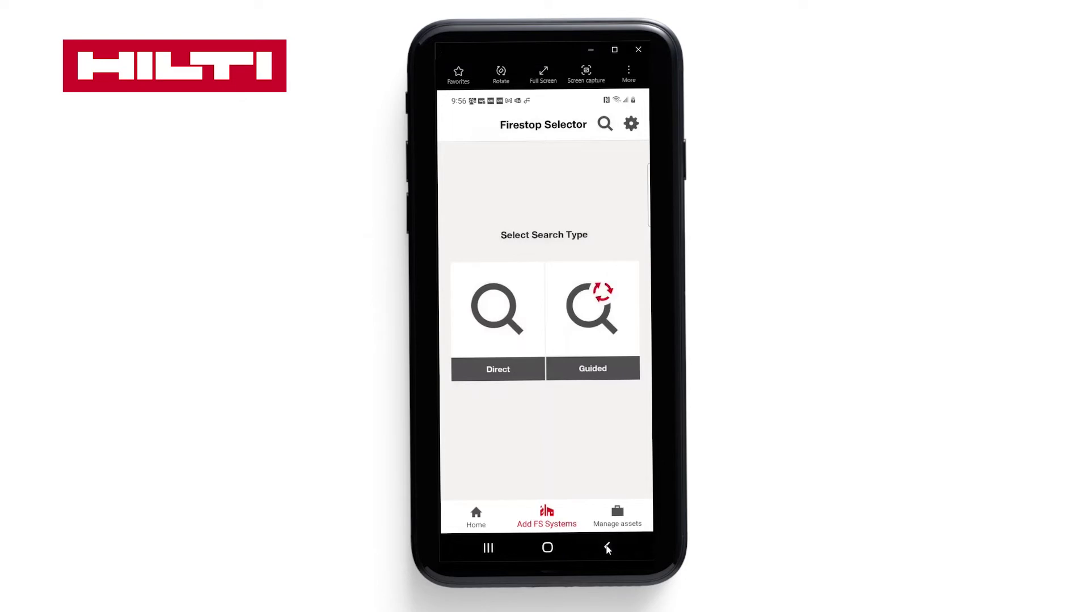
Step: Run a guided search: Penetration, Mixed/Multiple, Other, Wall, Gypsum Wall, 2 Hours F rating
left_click(596, 318)
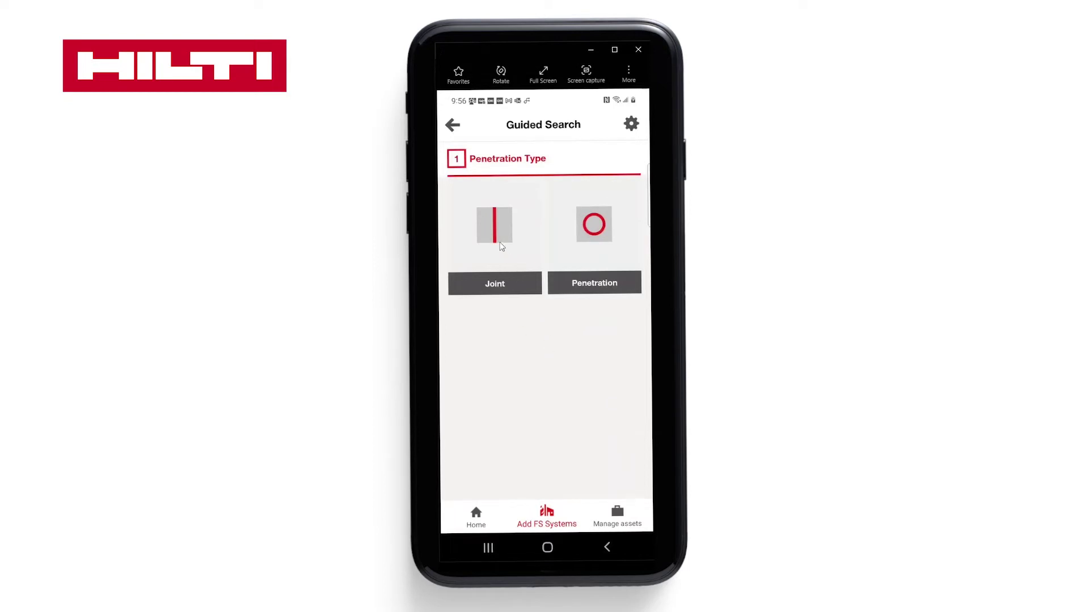
left_click(599, 284)
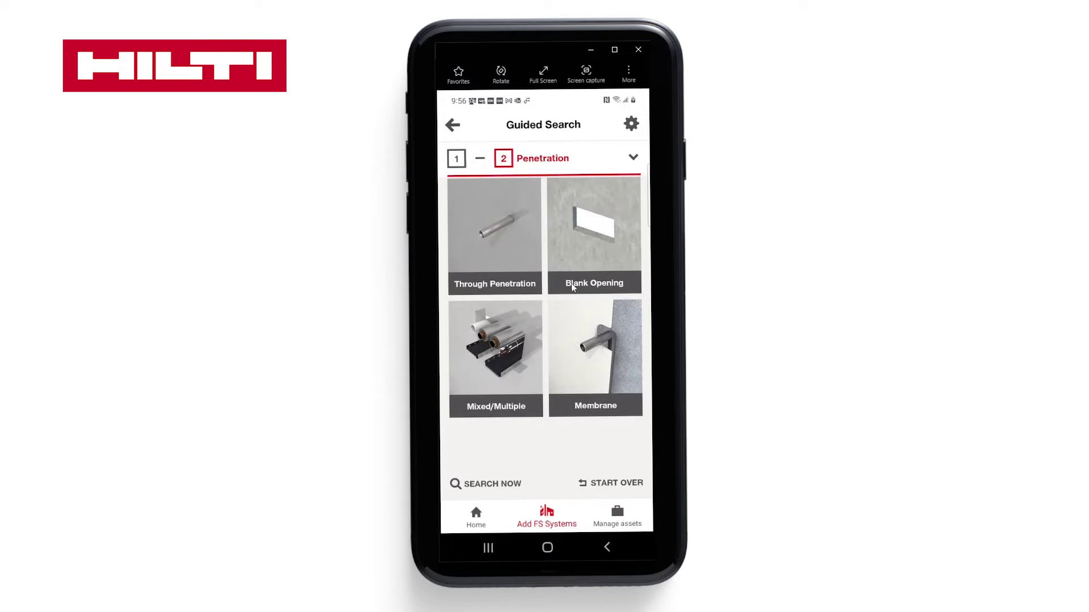
left_click(491, 363)
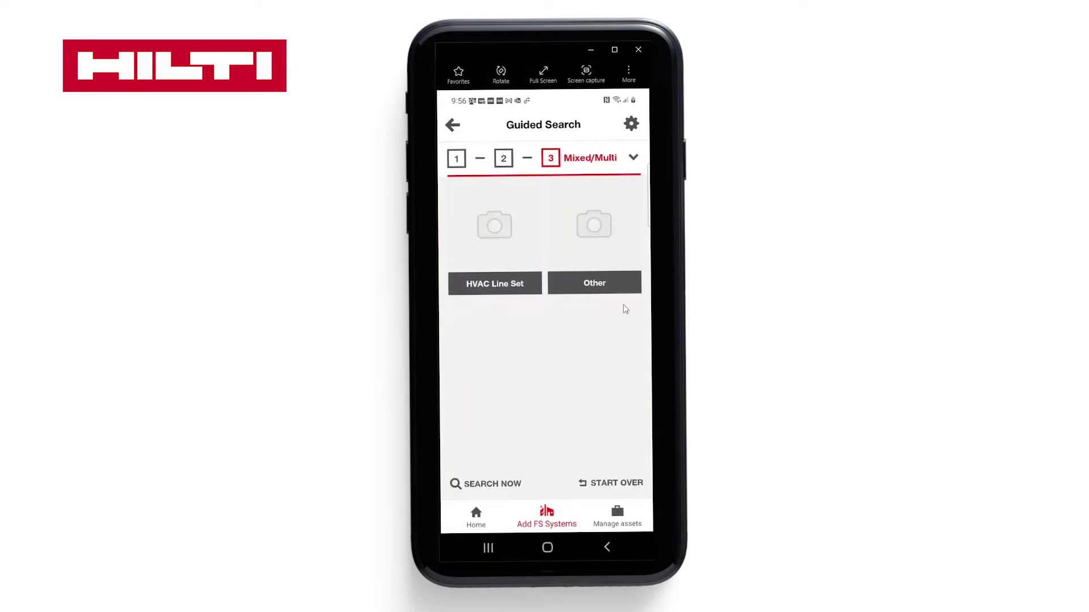
left_click(597, 286)
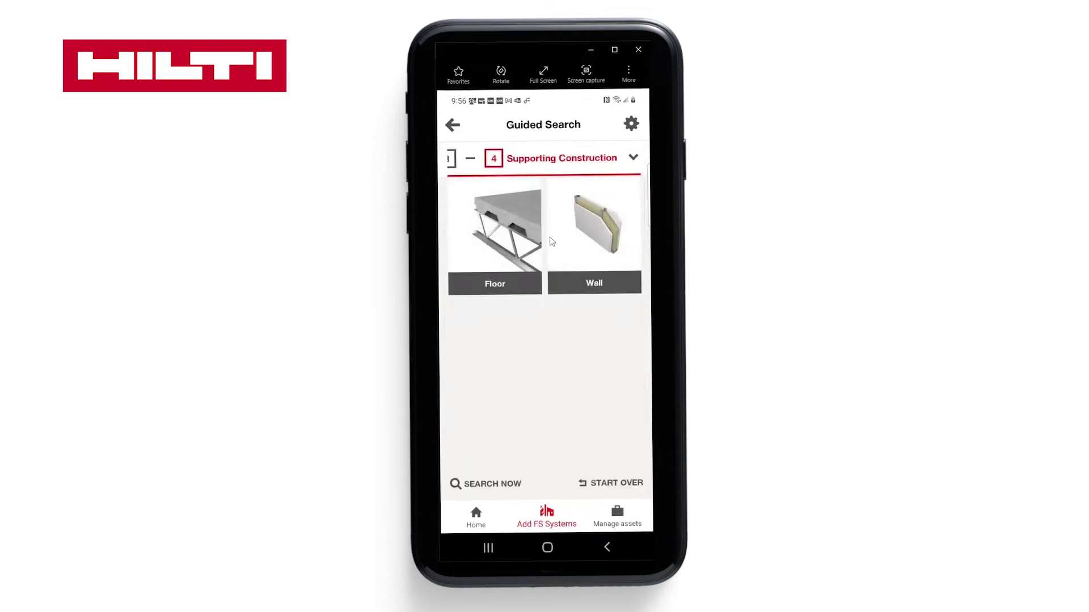
left_click(594, 250)
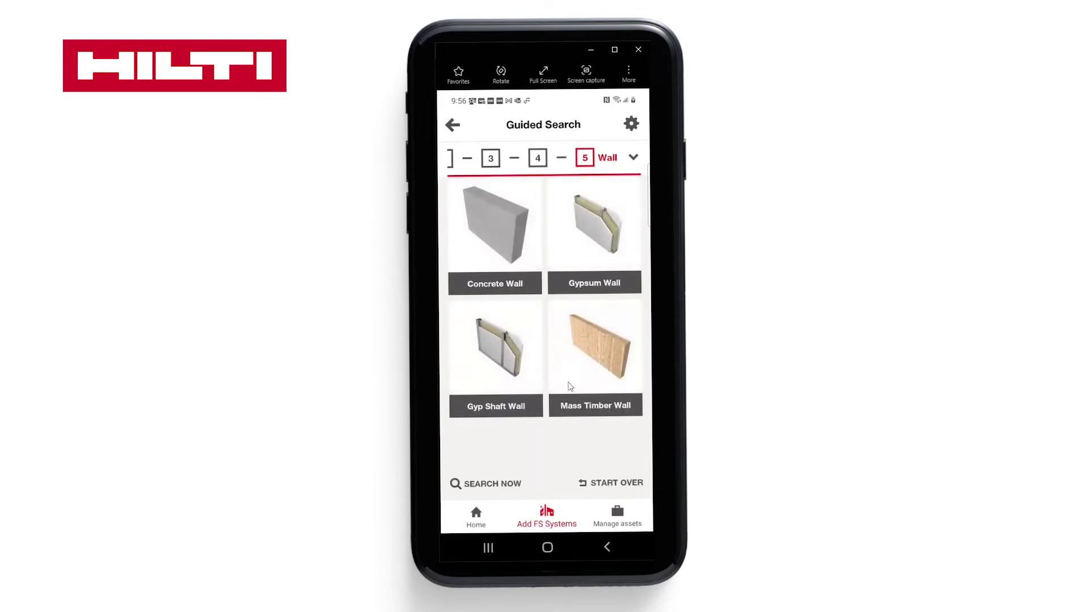
left_click(590, 229)
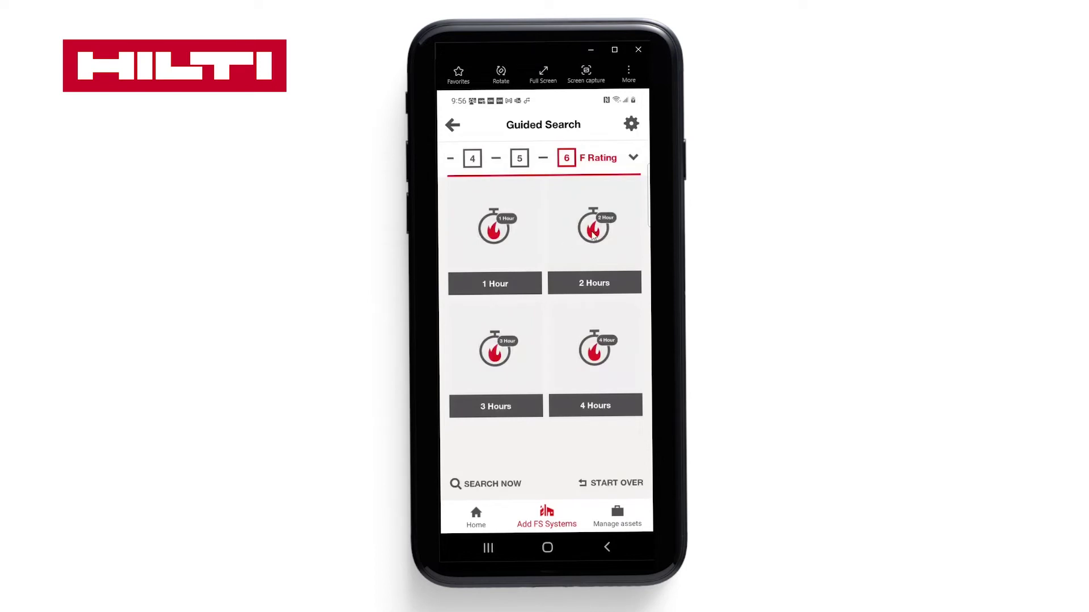
left_click(592, 233)
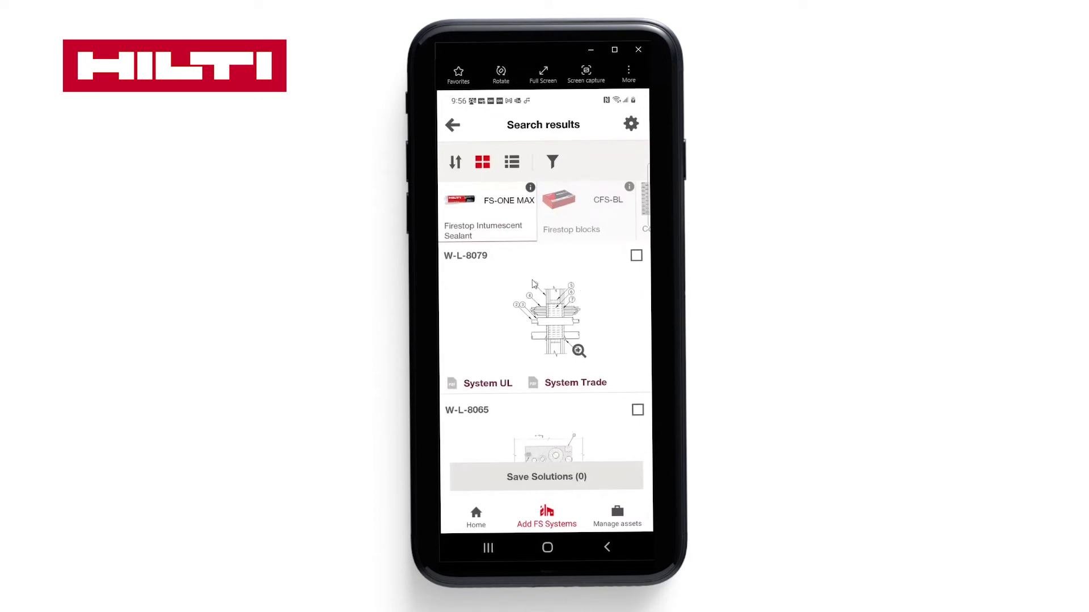
Step: Filter the results by the CP 653 Speed Sleeve product tile, leaving W-L-8086 and W-L-2538
scroll(533, 284, "down", 8)
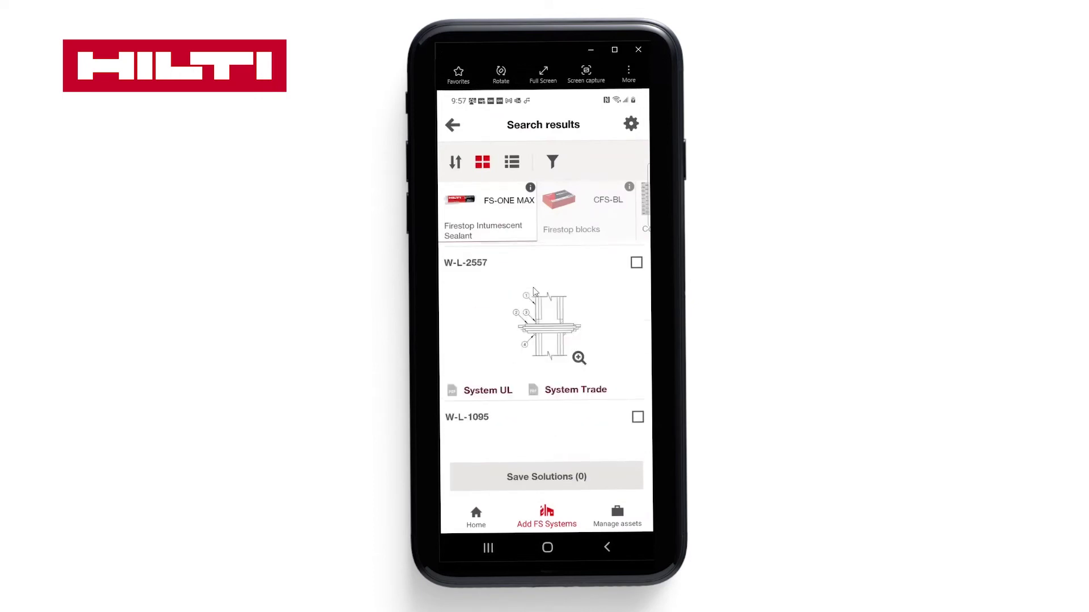
scroll(533, 292, "down", 8)
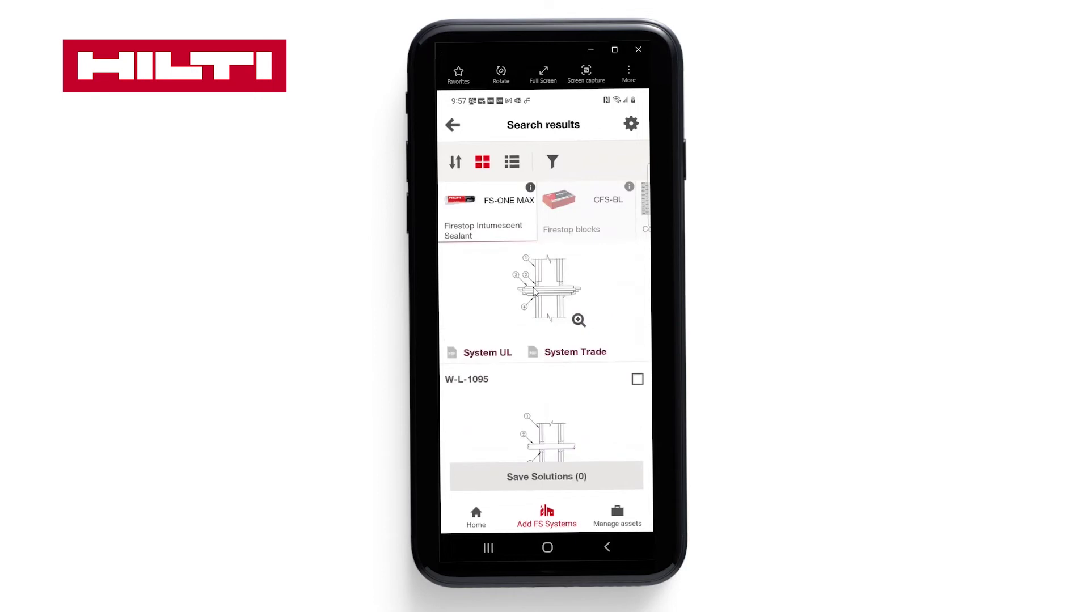
scroll(533, 292, "up", 10)
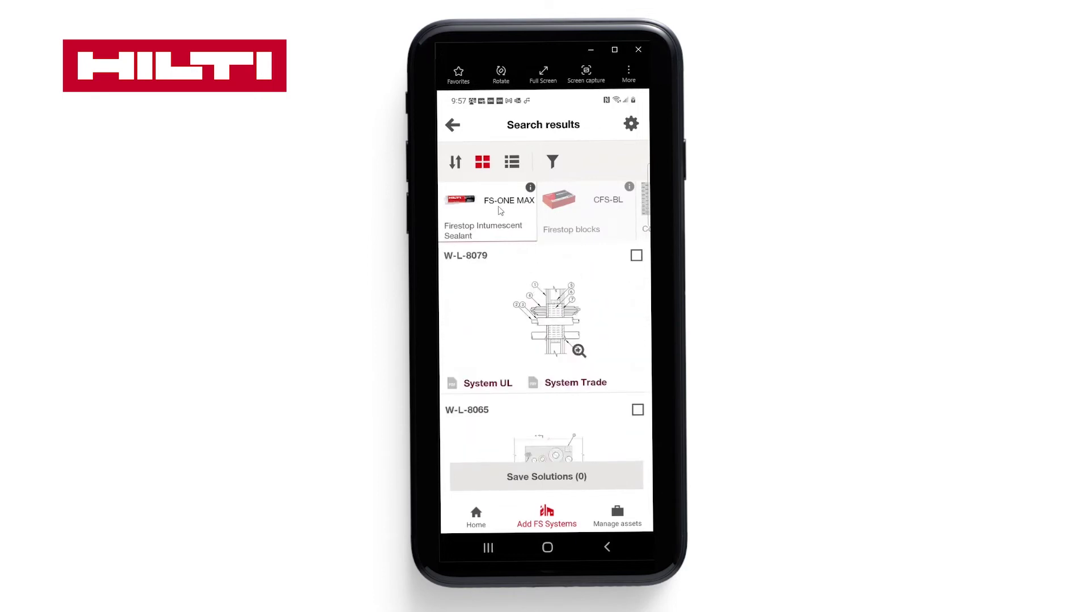
scroll(500, 211, "right", 5)
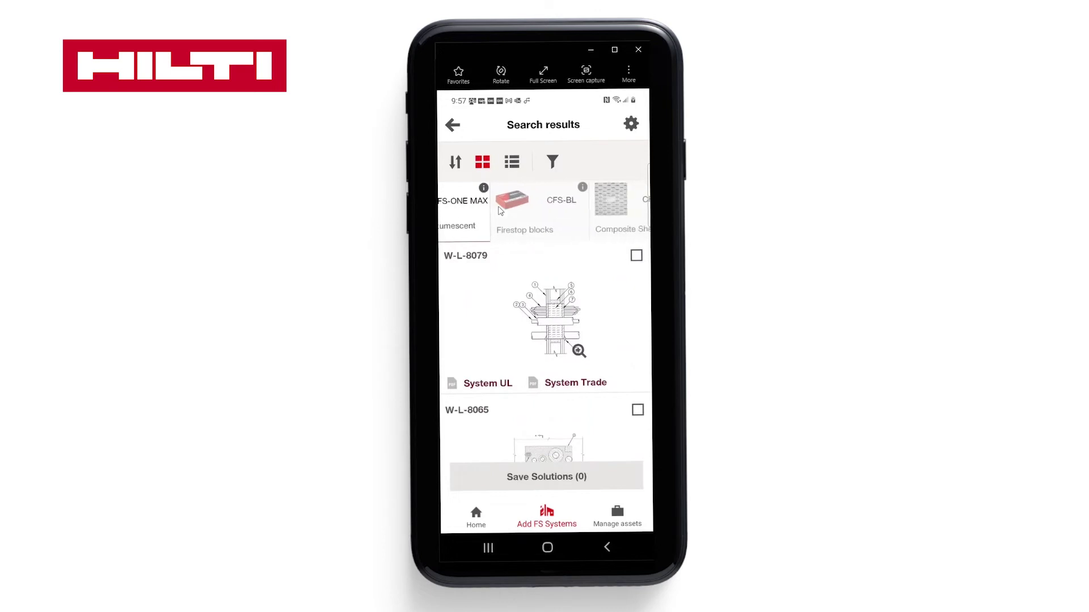
scroll(501, 211, "right", 2)
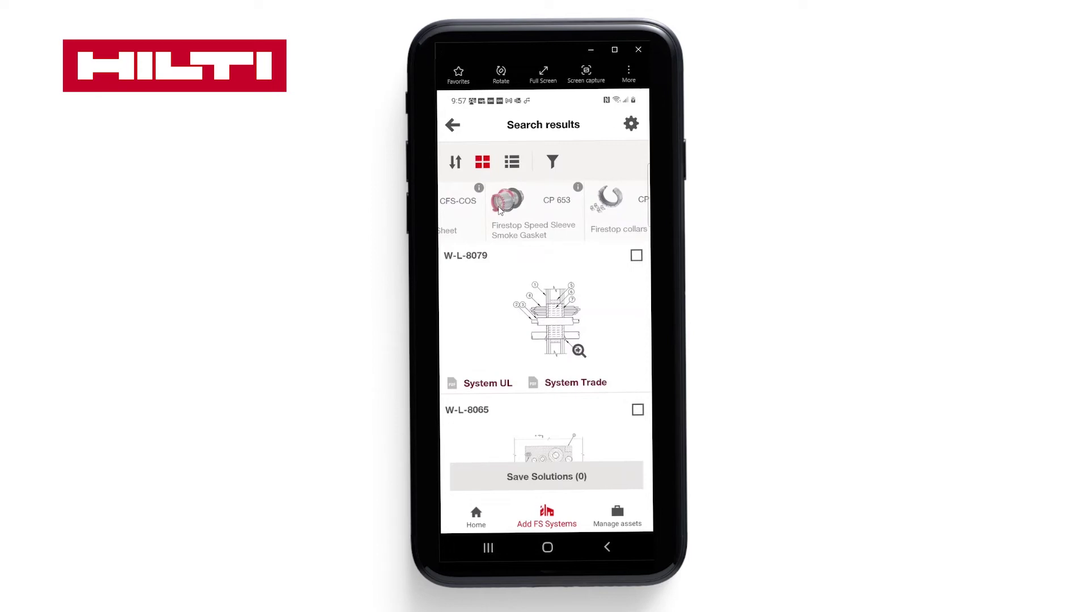
left_click(500, 211)
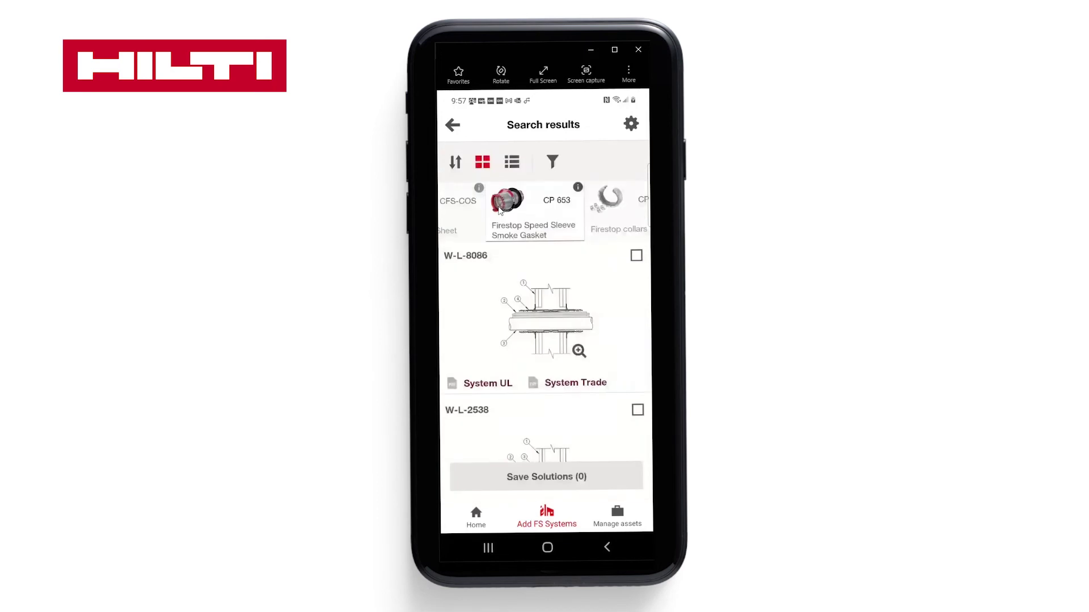
scroll(499, 211, "down", 4)
scroll(499, 211, "up", 5)
scroll(499, 211, "down", 1)
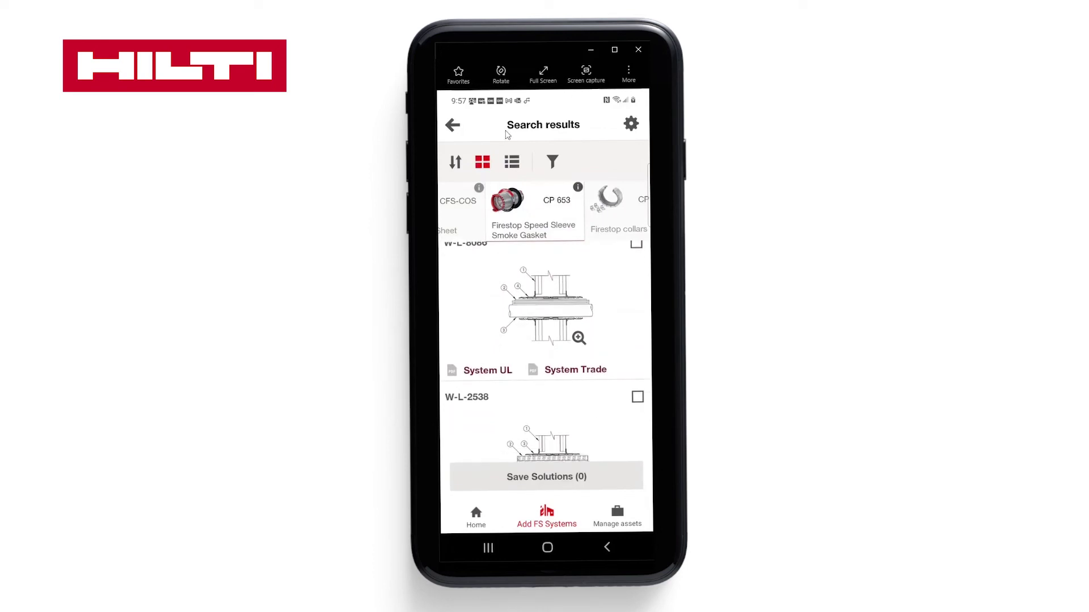
Step: Switch the CP 653 results to list view and tick W-L-8086 and W-L-2538 for saving
left_click(513, 162)
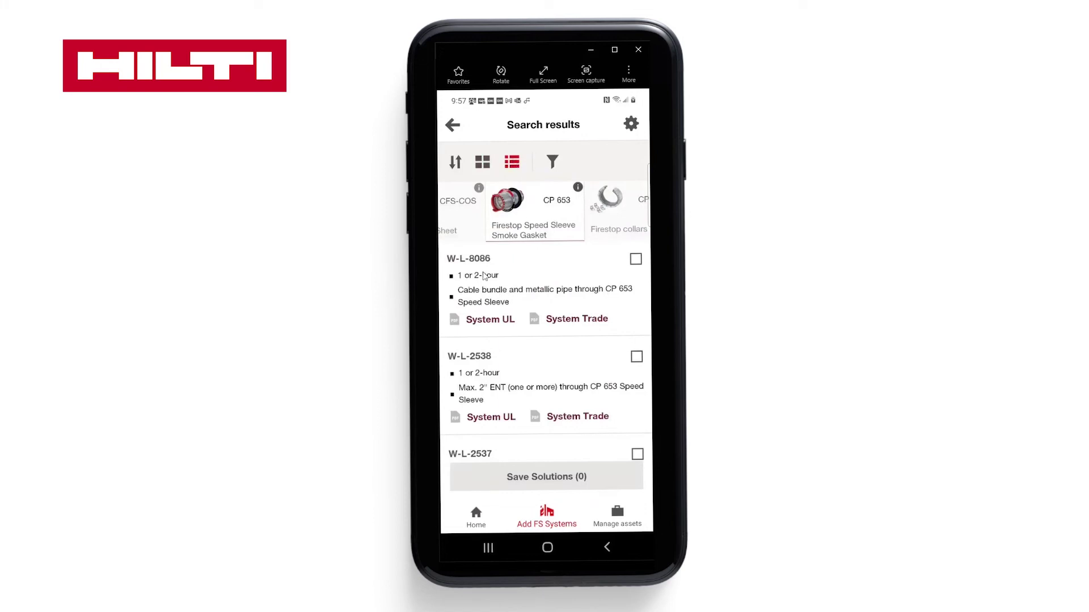
scroll(485, 276, "down", 1)
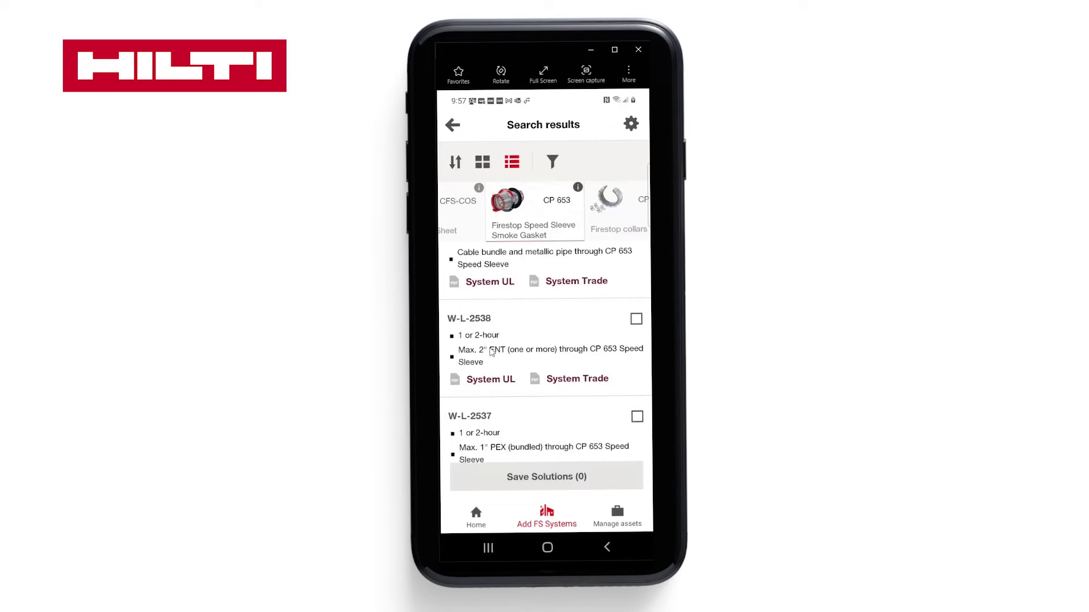
scroll(491, 352, "down", 1)
scroll(492, 352, "up", 2)
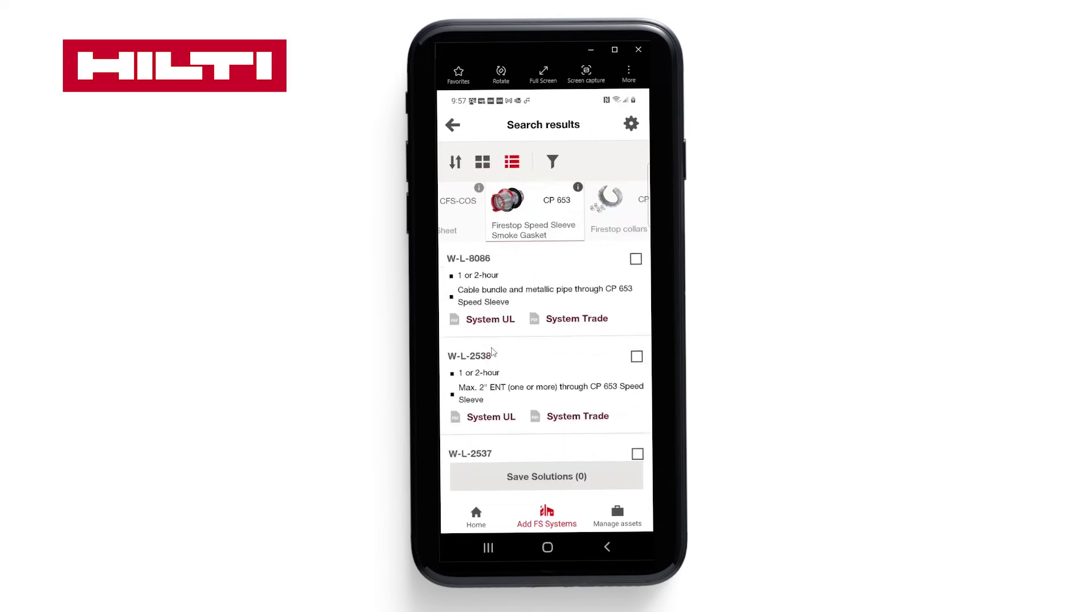
left_click(636, 260)
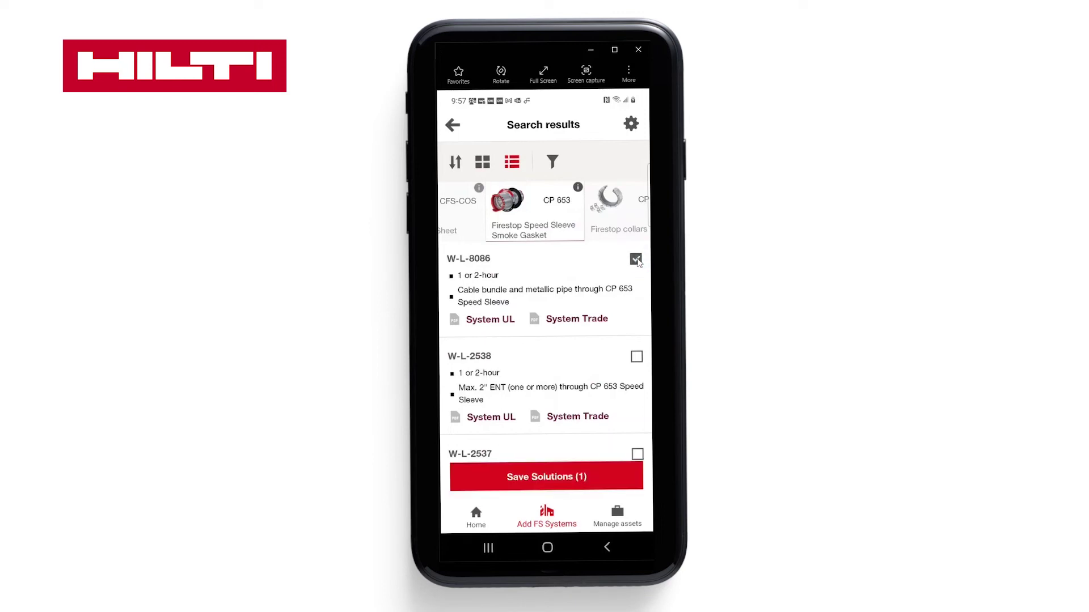
left_click(637, 357)
Step: Tick W-L-2537, save all three solutions to New Project Texas Alamo, and view its saved assets
left_click(638, 455)
left_click(539, 477)
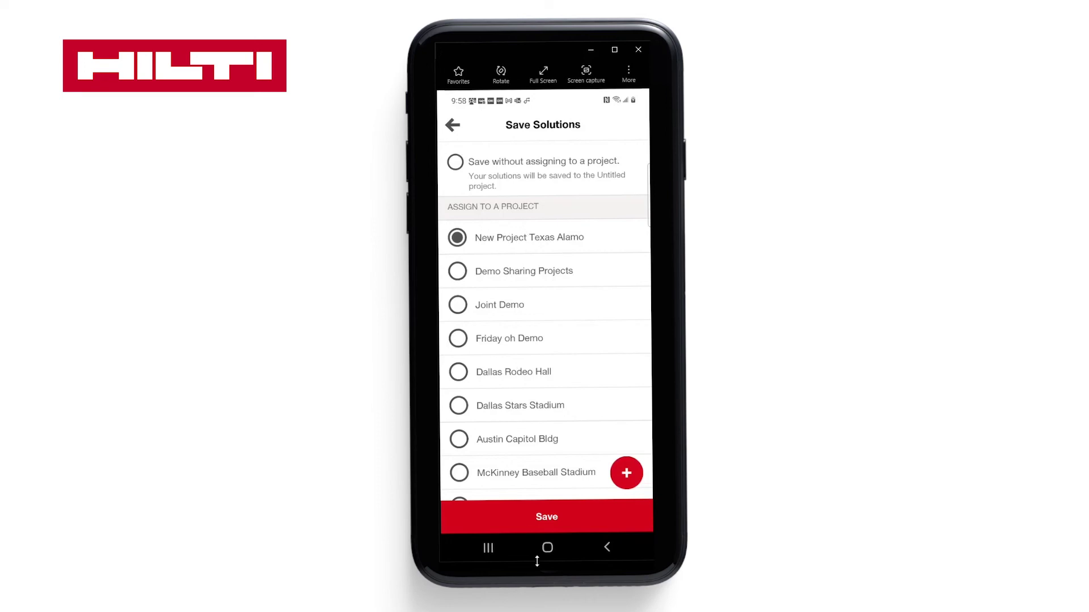
left_click(547, 518)
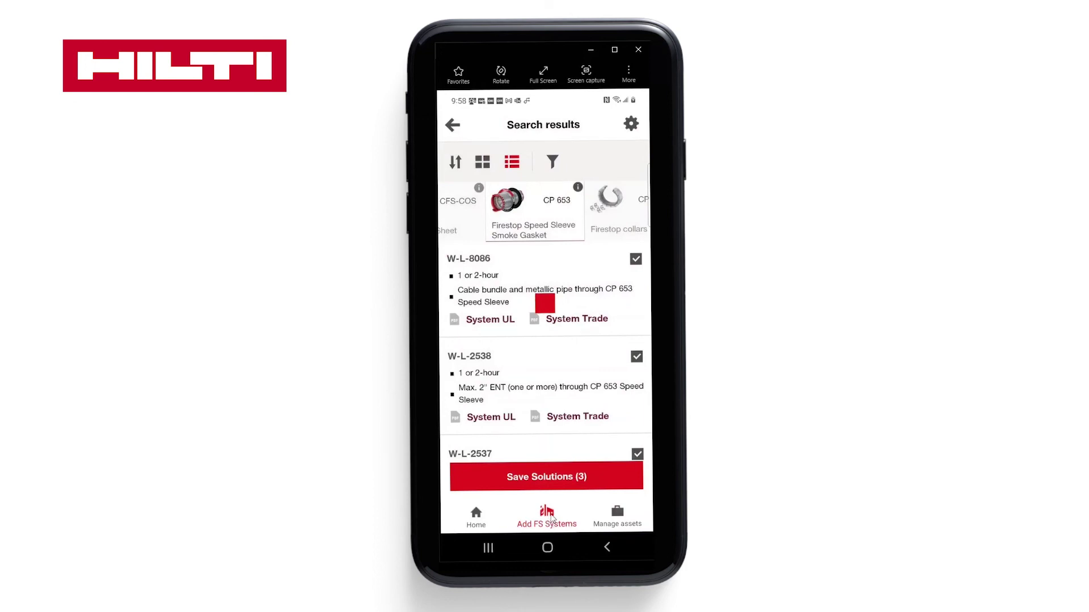
left_click(555, 477)
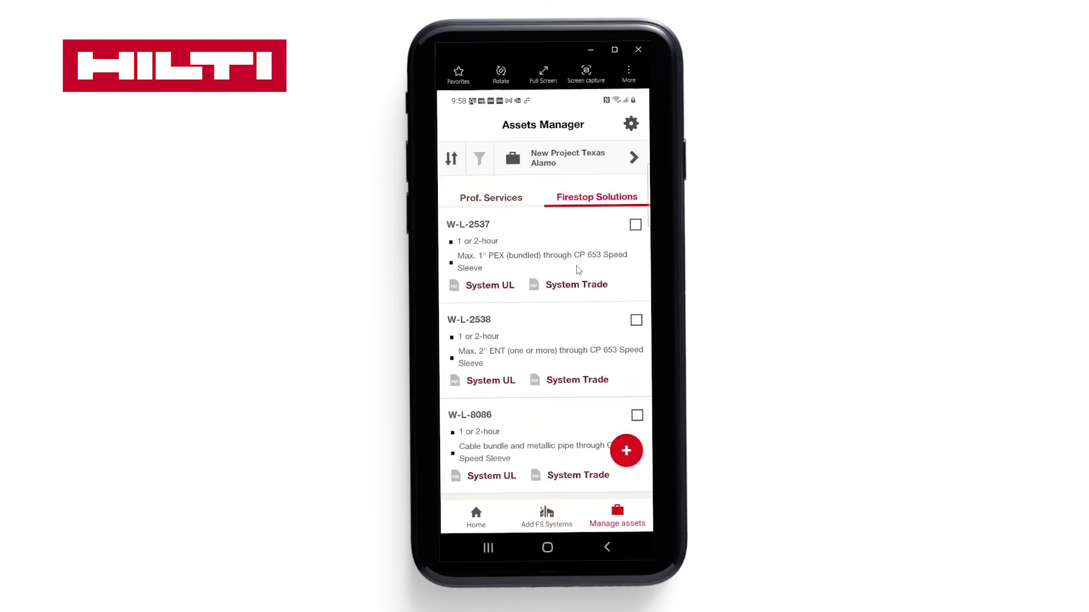